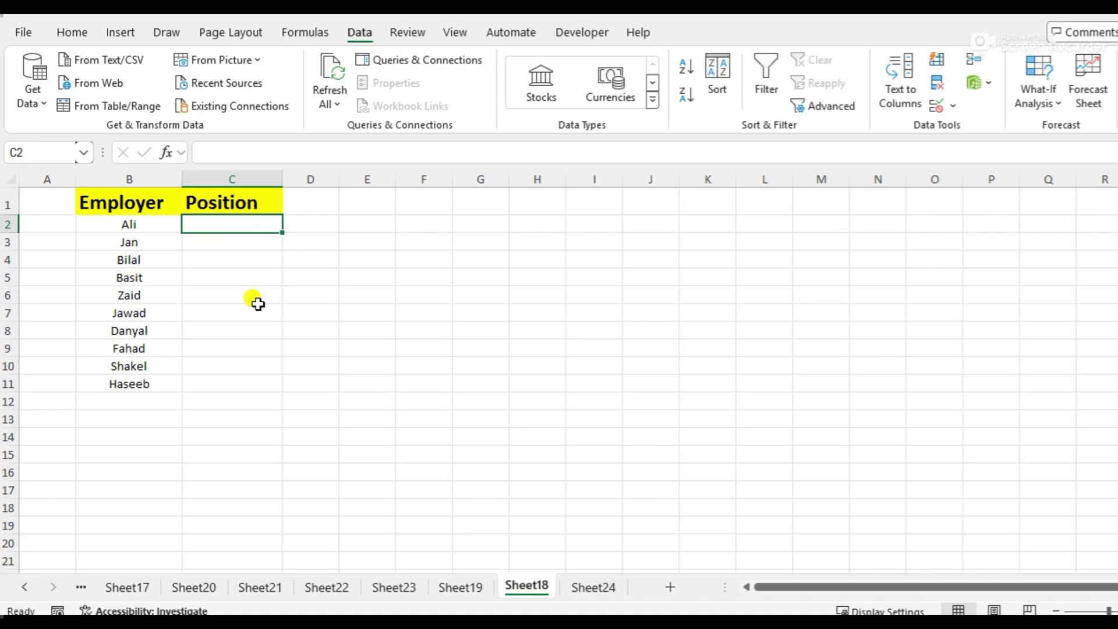
Type Manager in C2 and CEO in C3, then begin typing Accountant in C4.
double_click(240, 226)
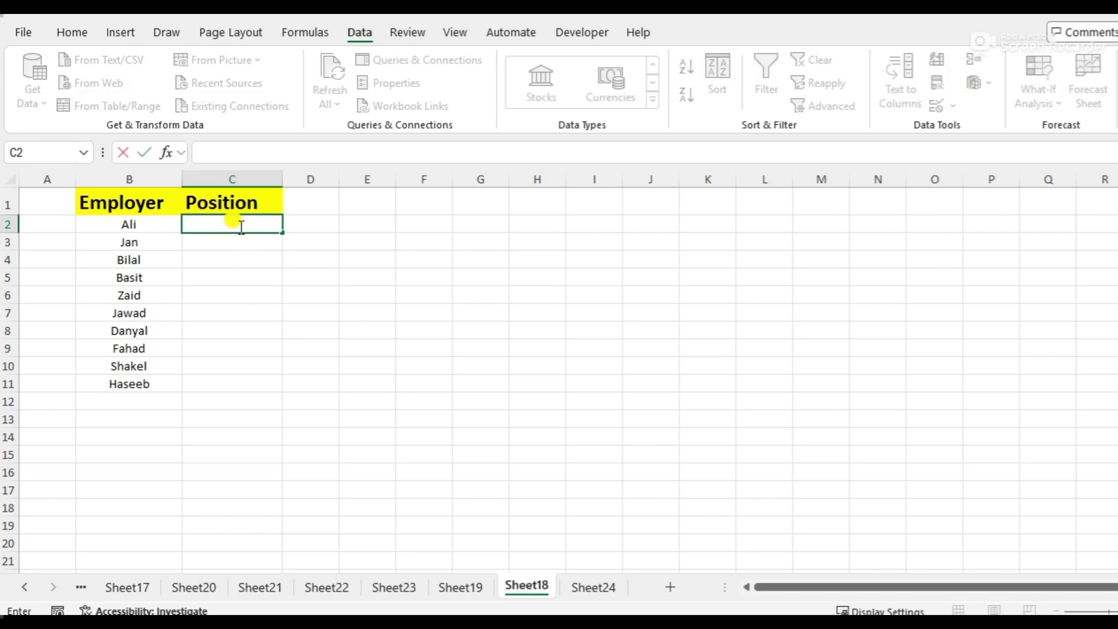
type("Man")
type("af")
key("BackSpace")
type("ger")
key("Return")
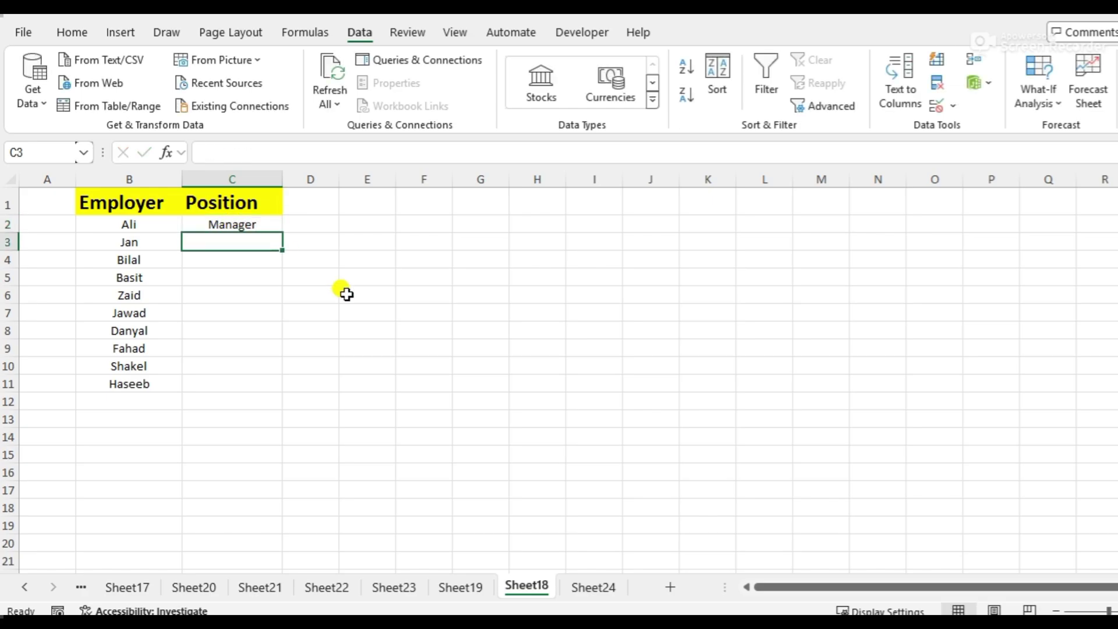
type("CE")
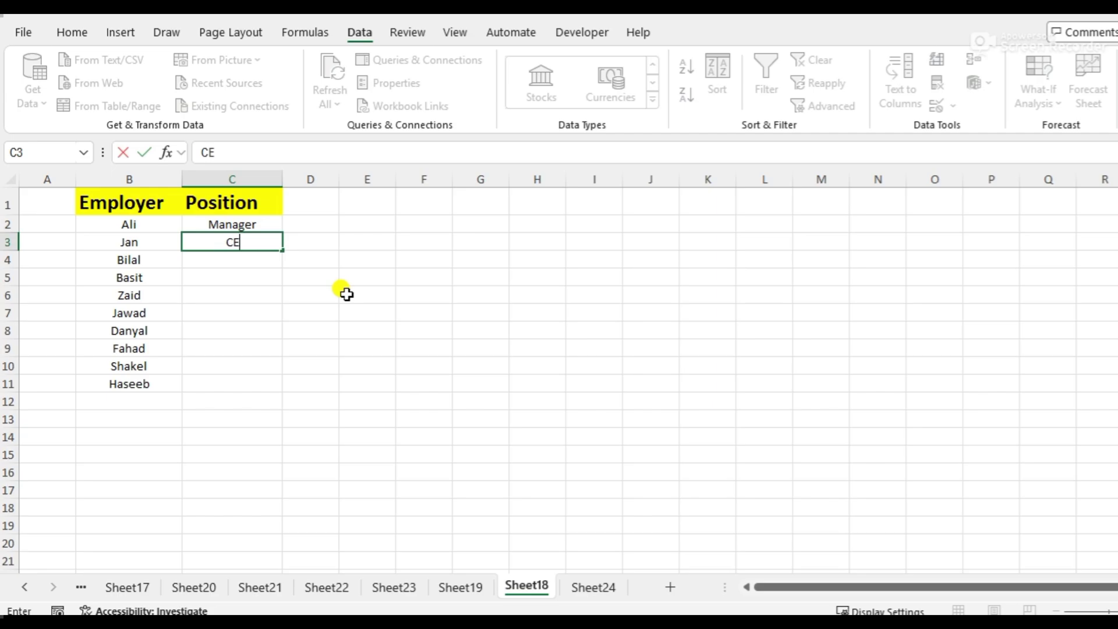
type("O")
key("Return")
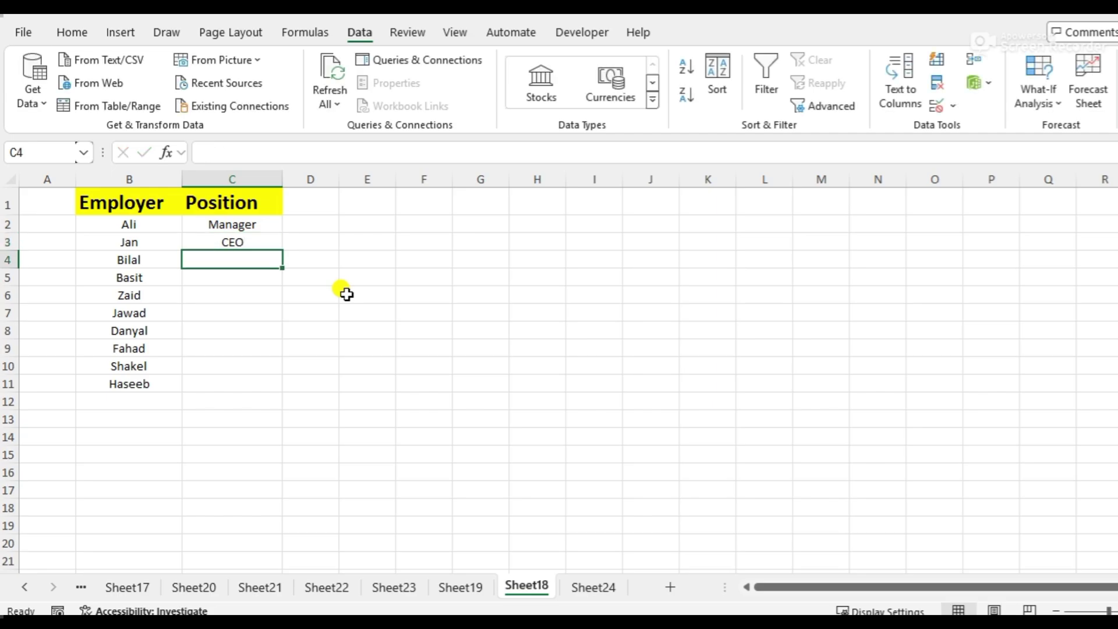
type("Ac")
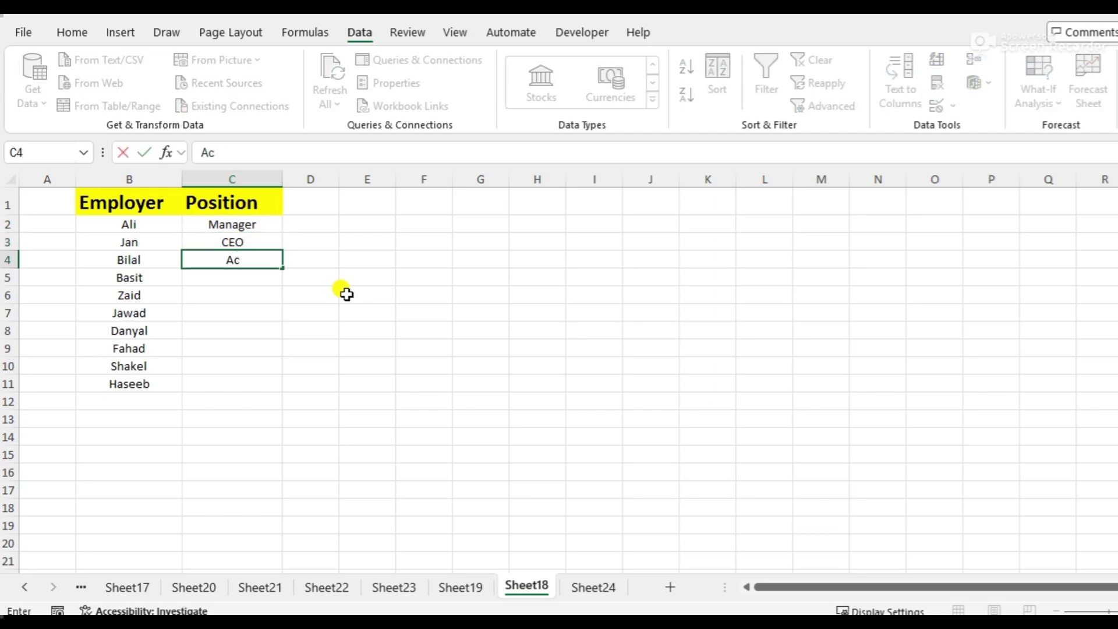
type("coun")
type("tan")
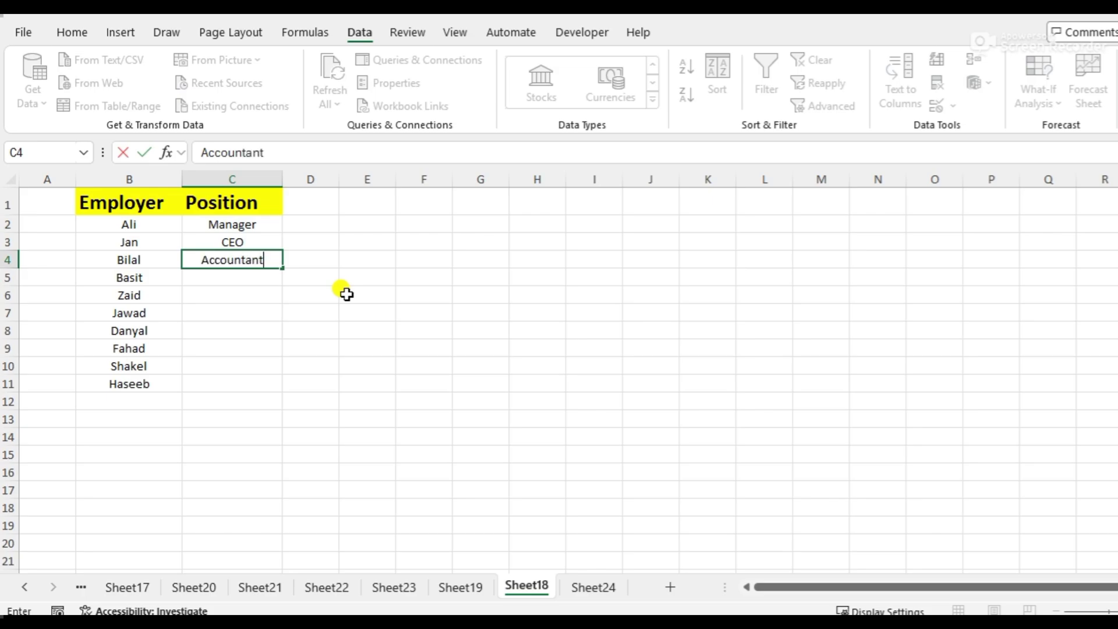
type("t")
Undo the Manager, CEO and Accountant entries so C2:C4 are blank.
left_click(365, 320)
key("ctrl+z")
key("ctrl+z")
key("ctrl+z")
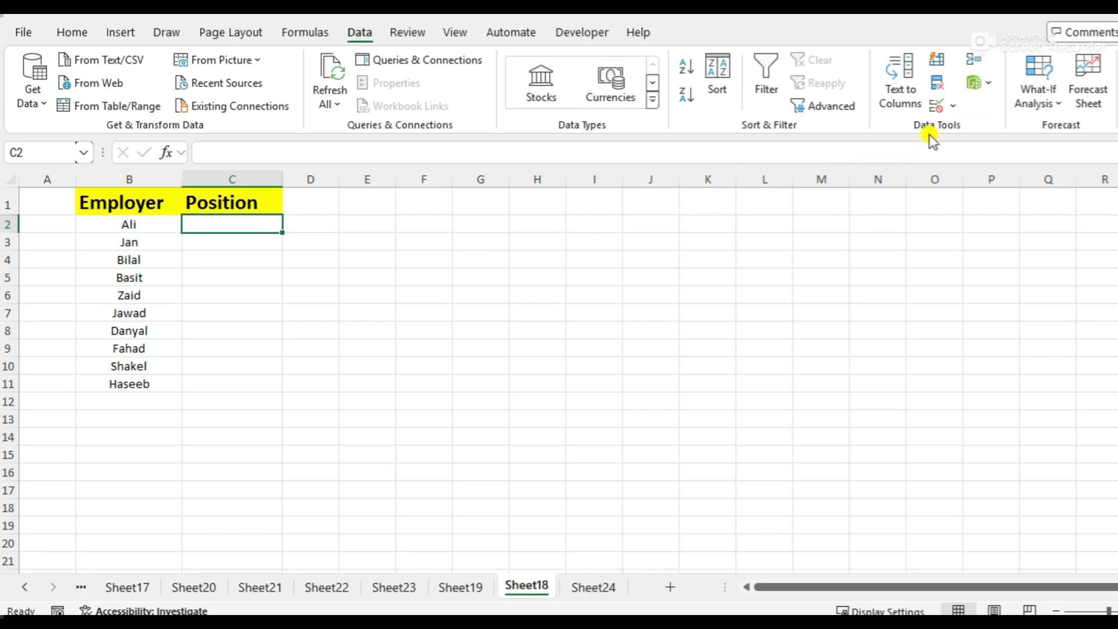
Set C2's data validation to List with source Manager, Accountant, CEO.
left_click(938, 106)
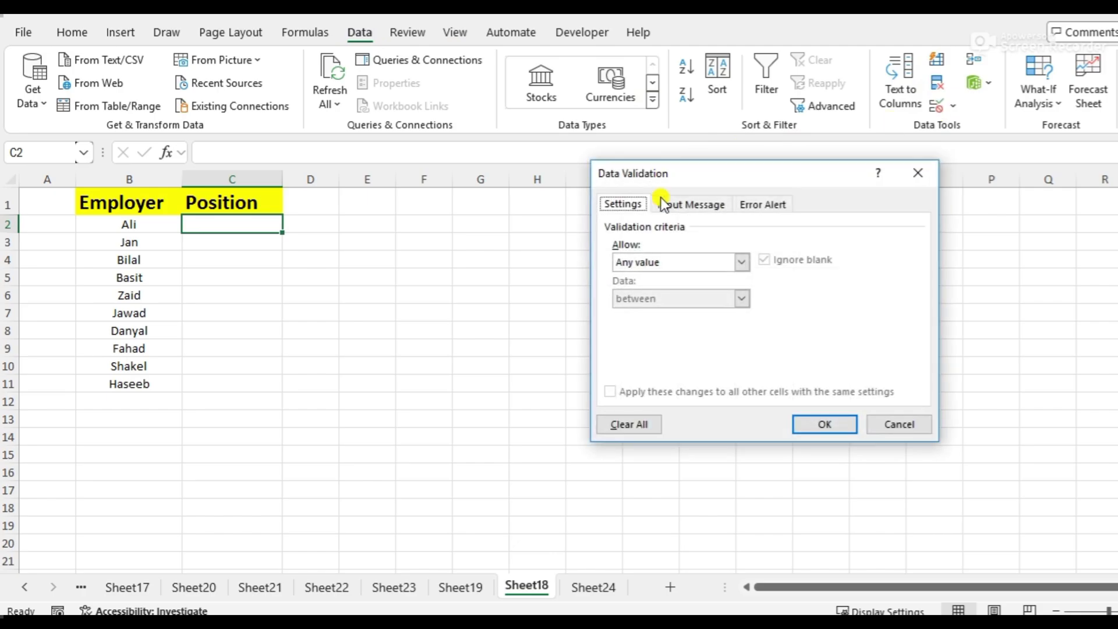
left_click(741, 262)
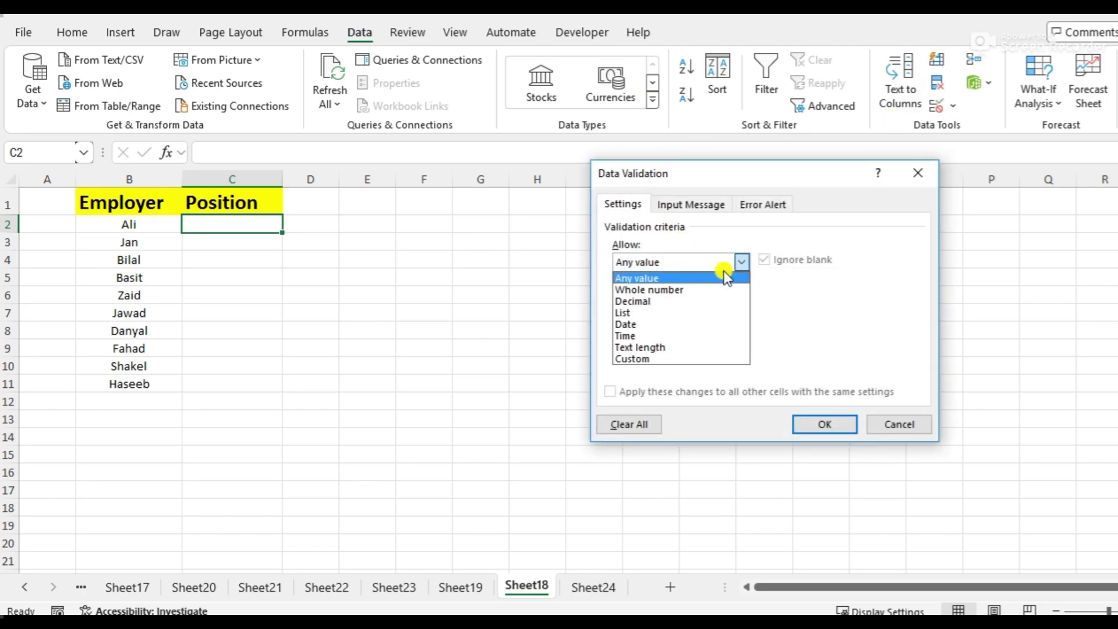
left_click(649, 314)
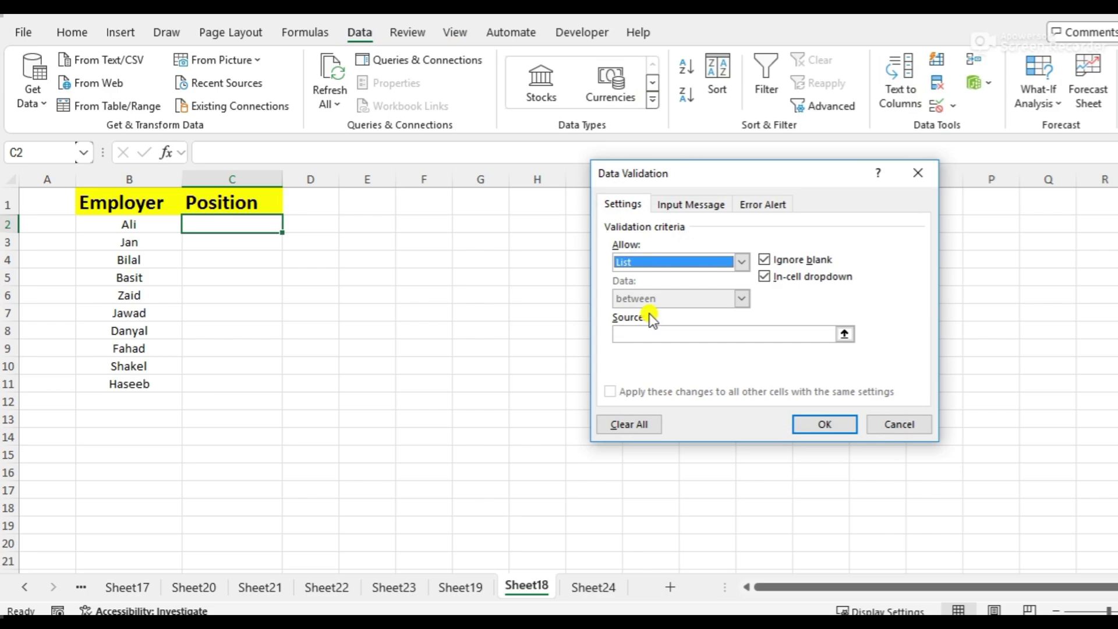
left_click(651, 329)
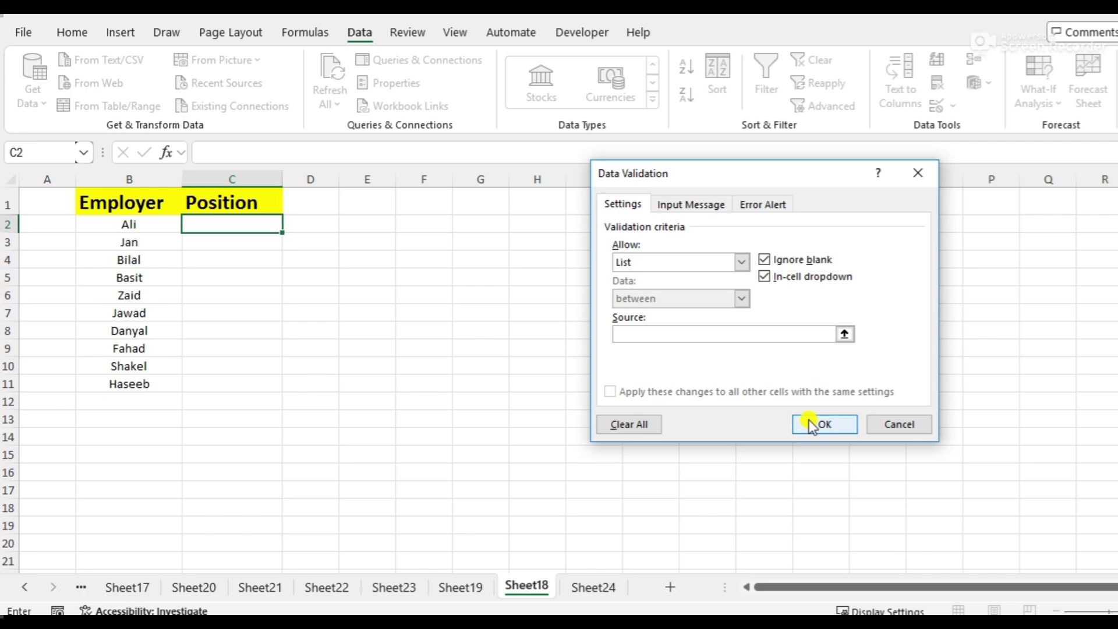
type("M")
type("ana")
type("ger,")
type(" A")
type("ccoun")
type("tant,")
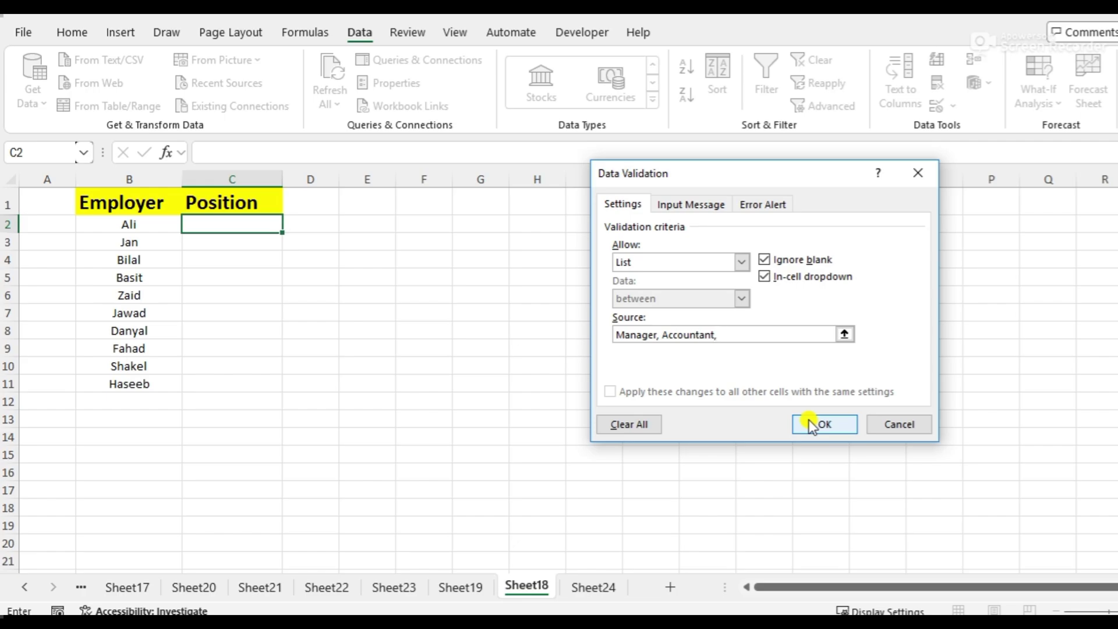
type(" CEo")
key("BackSpace")
type("O")
Confirm the list rule and test C2's Manager/Accountant/CEO dropdown.
left_click(827, 425)
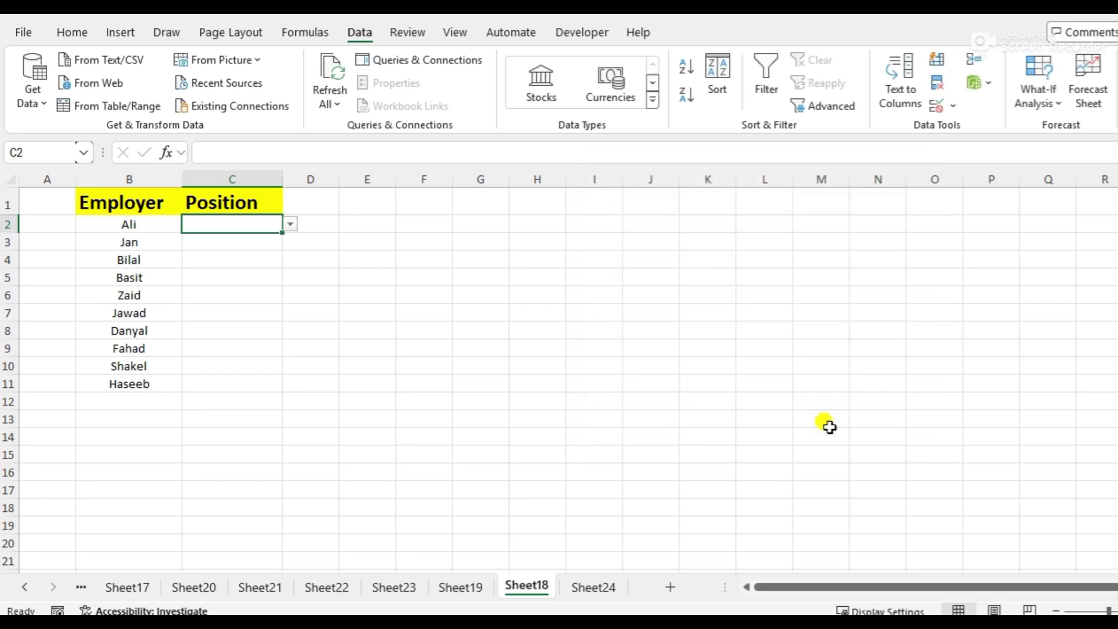
left_click(291, 231)
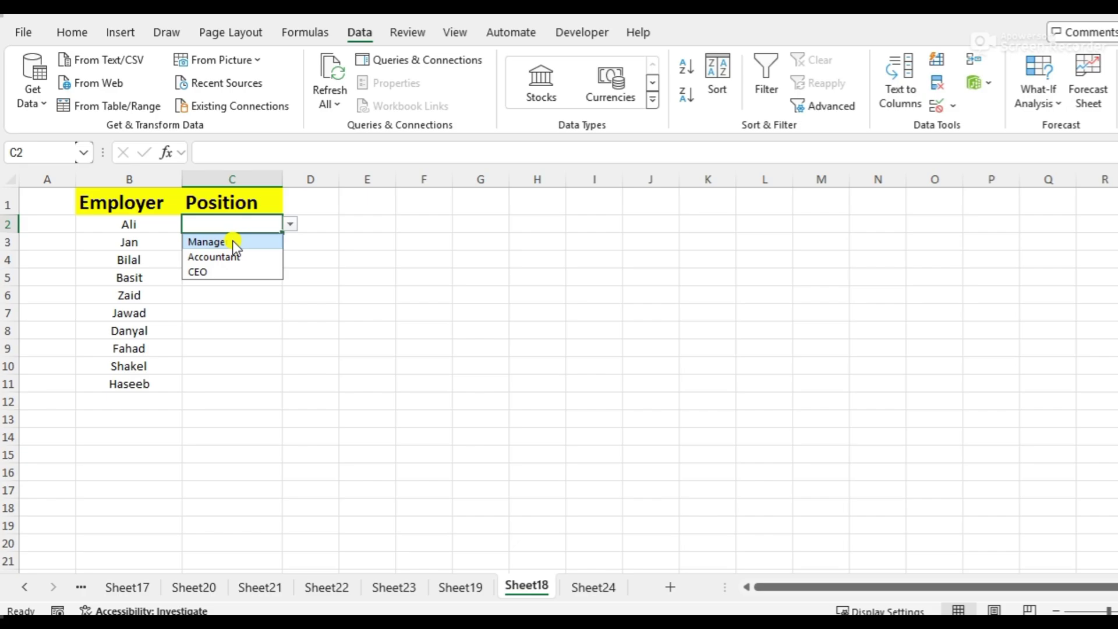
left_click(240, 306)
left_click(266, 225)
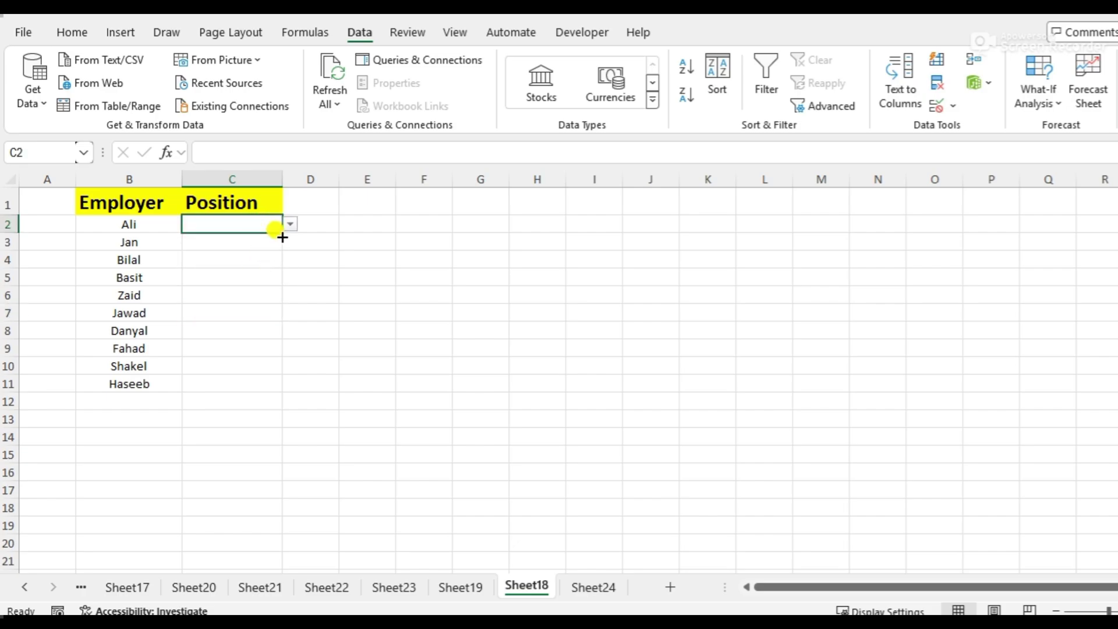
Fill C2's dropdown down to C11 and check that C5 has it.
mouse_move(282, 236)
left_mouse_down()
mouse_move(277, 223)
mouse_move(272, 385)
left_mouse_up()
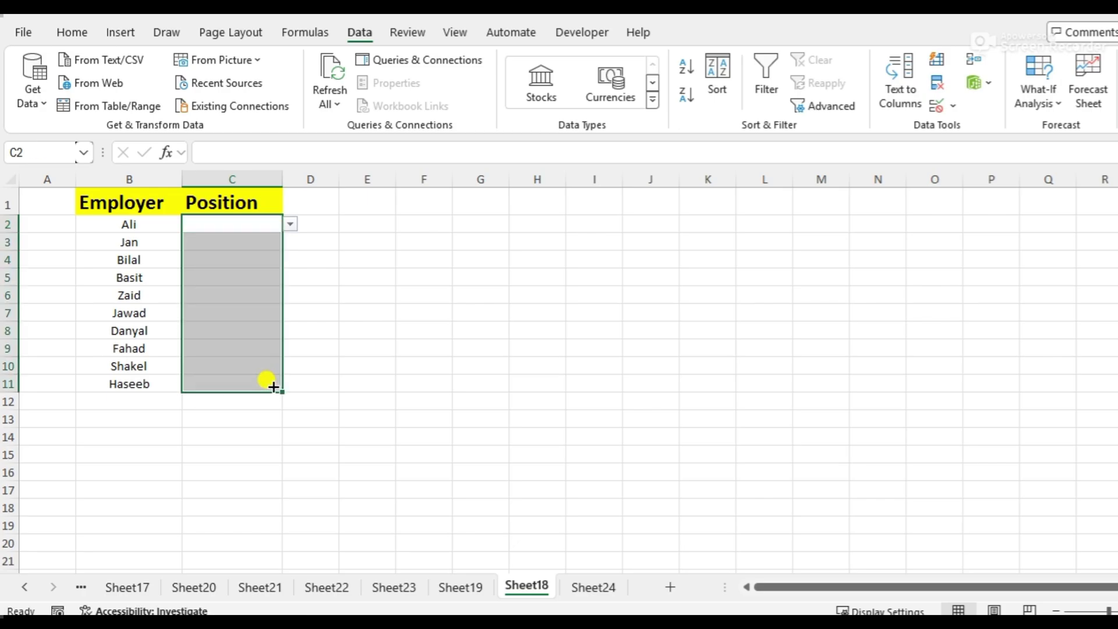
left_click(326, 331)
left_click(229, 270)
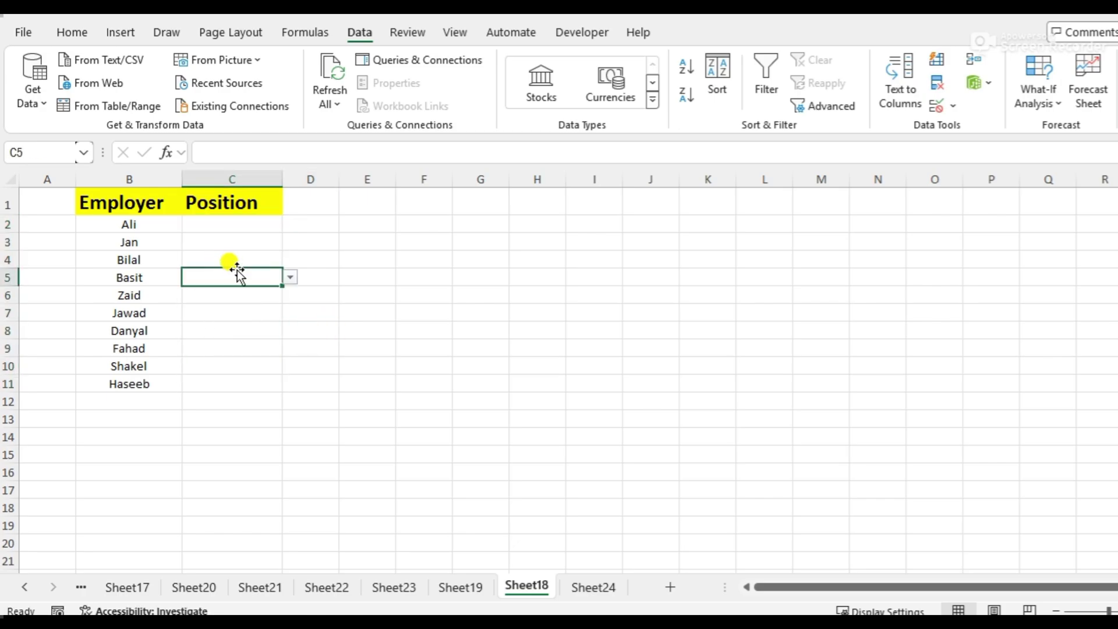
Choose Accountant in C2, CEO in C3 and Manager in C4 from the dropdowns.
left_click_drag(267, 221, 291, 226)
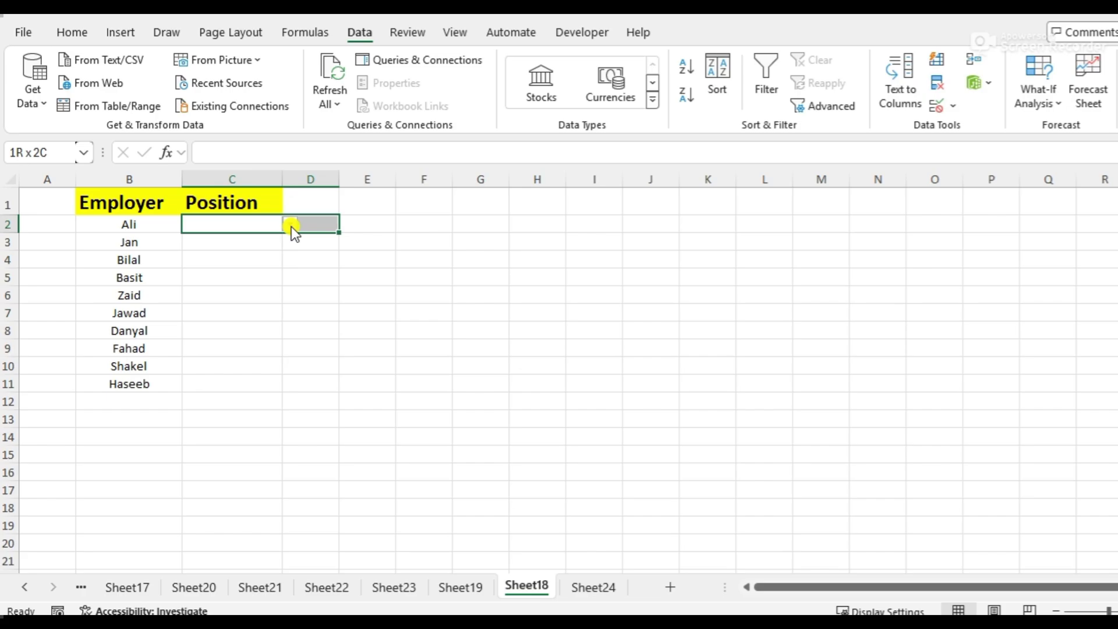
left_click(288, 225)
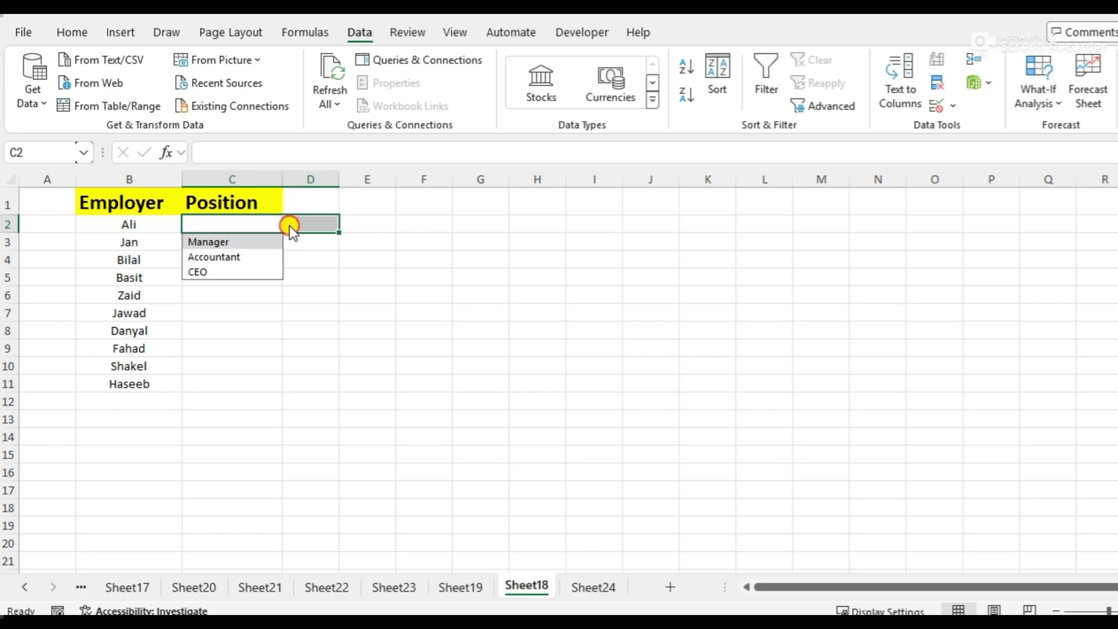
left_click(253, 254)
left_click(261, 254)
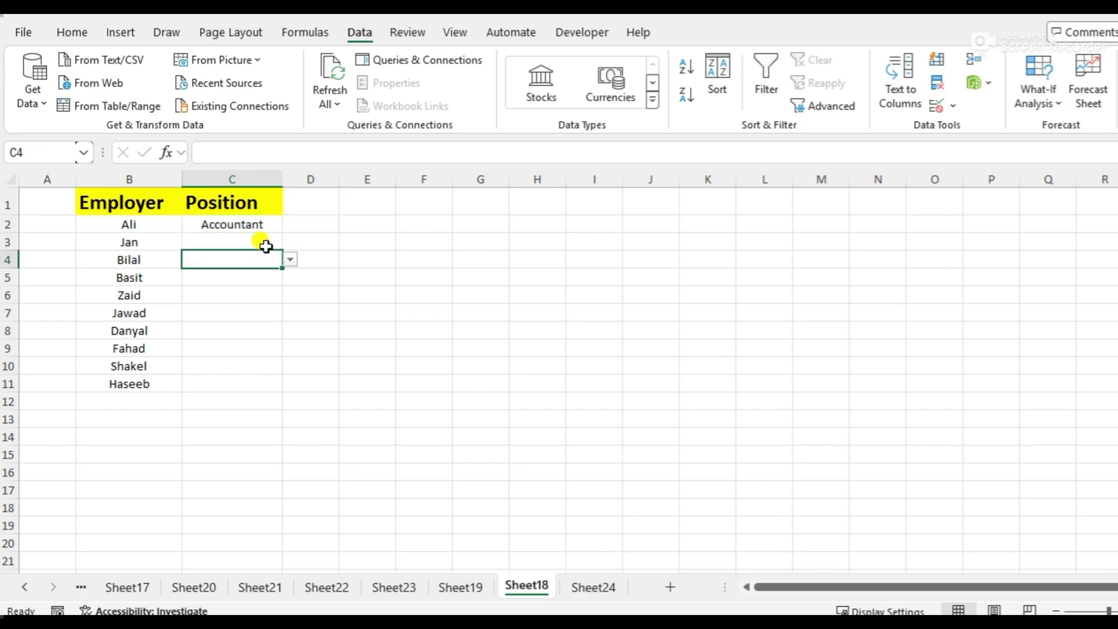
left_click(265, 243)
left_click(290, 242)
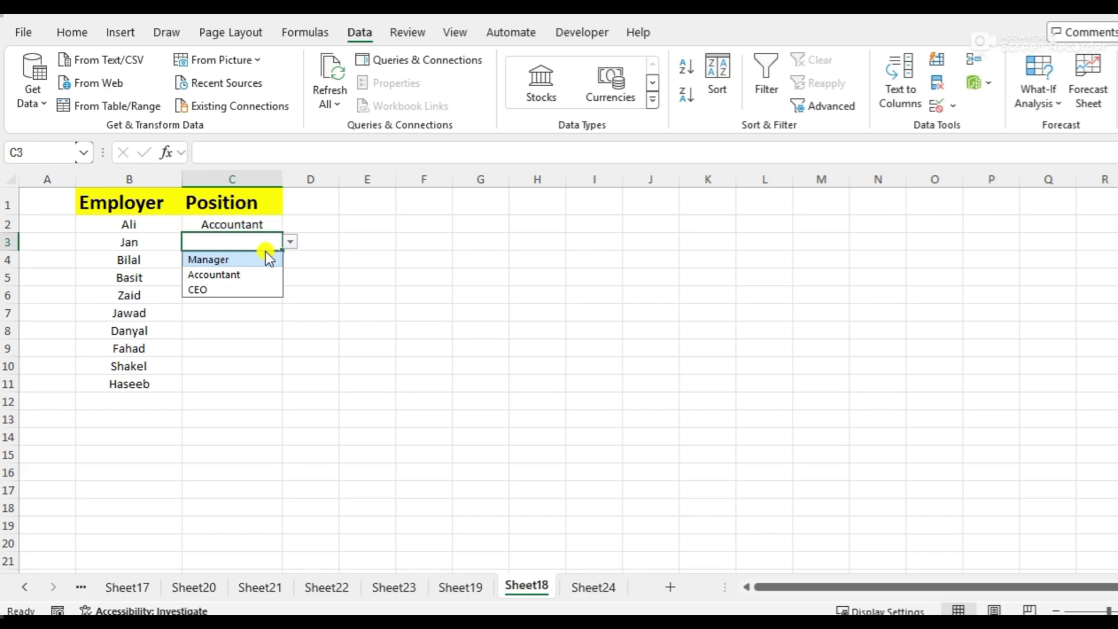
left_click(207, 292)
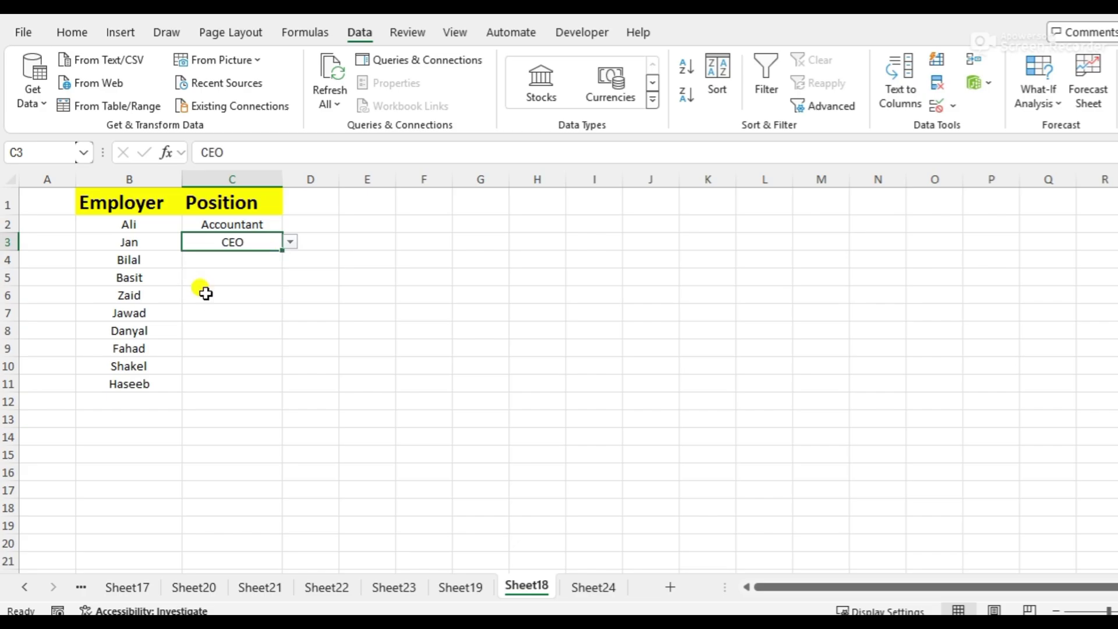
left_click(263, 264)
left_click(290, 260)
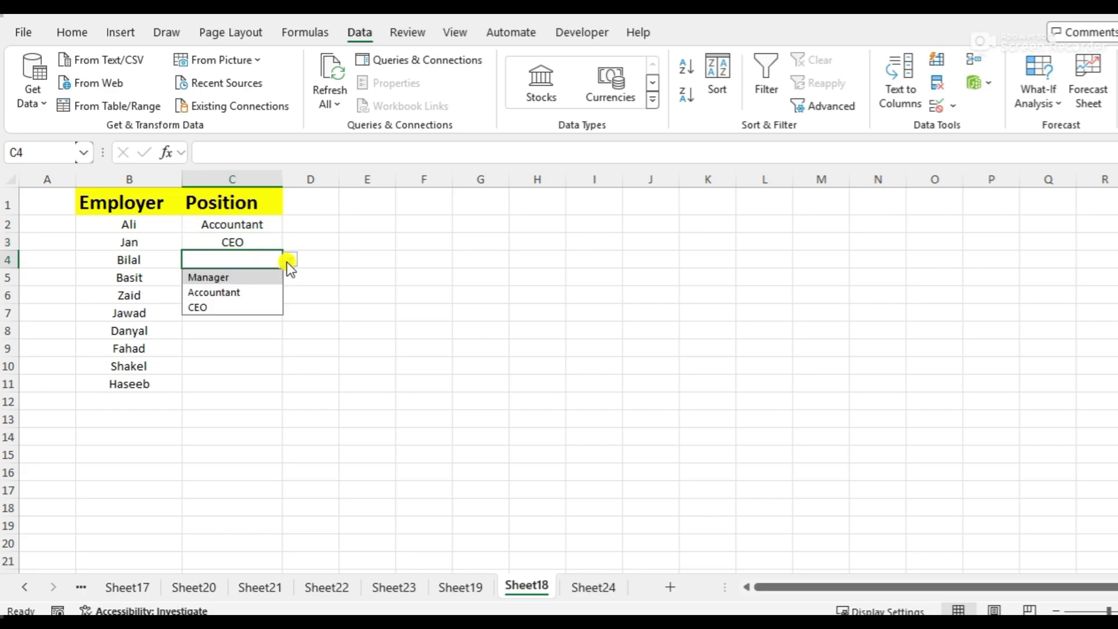
left_click(241, 277)
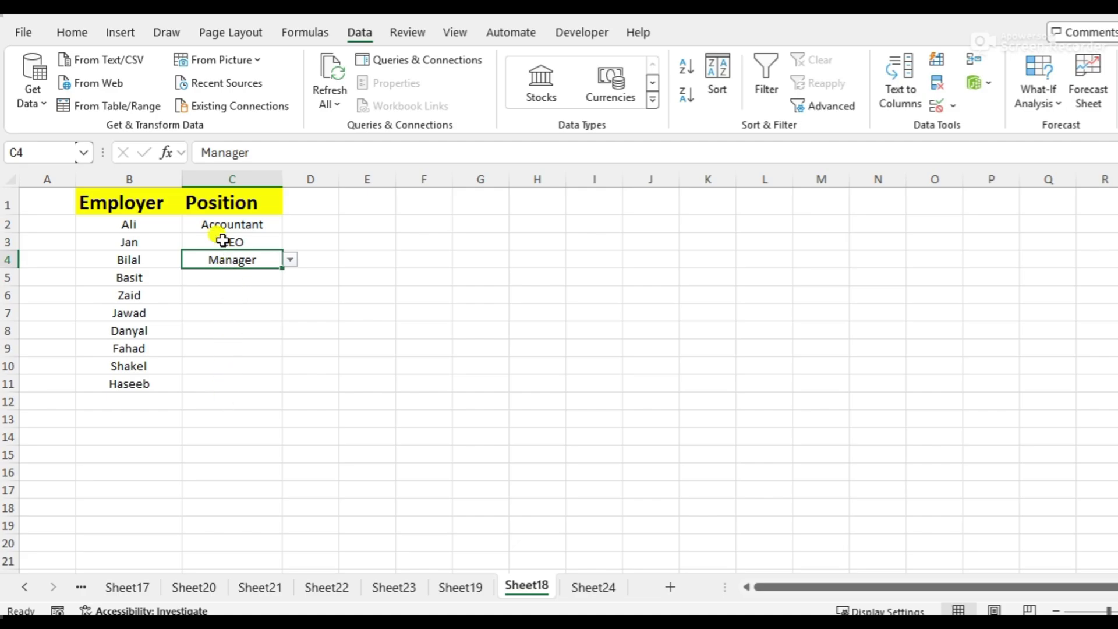